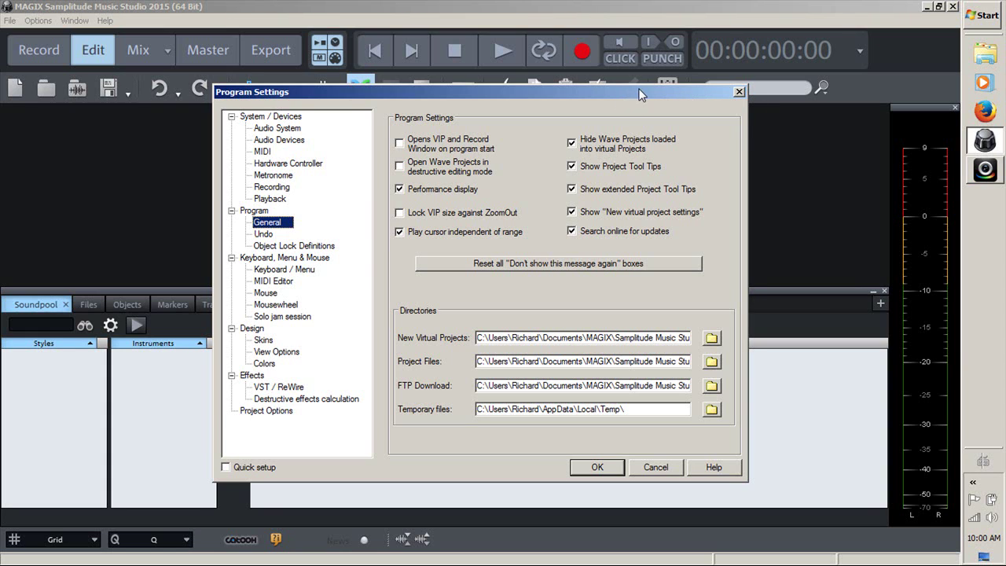
Step: Nudge the Program Settings dialog slightly to a new position
{"action": "left_click_drag", "start_coordinate": [635, 93], "coordinate": [637, 95]}
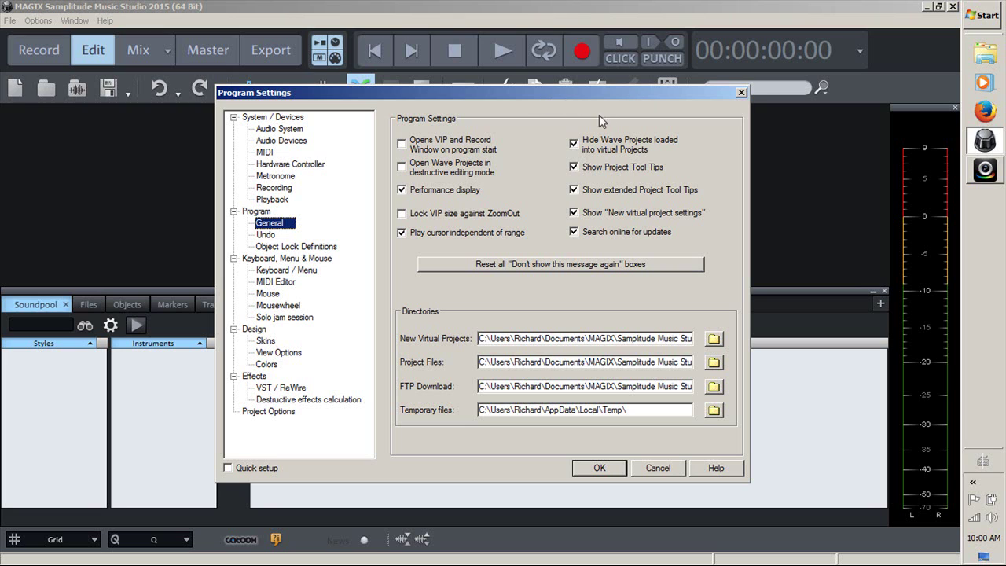
Step: Reopen the settings with the Y shortcut and show the Program > General directories page
{"action": "left_click", "coordinate": [741, 94]}
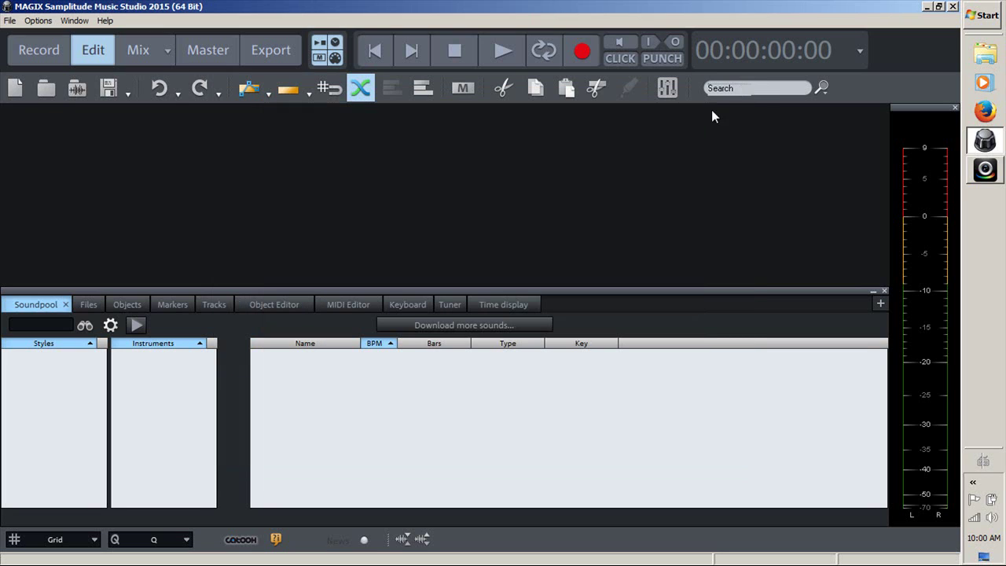
{"action": "key", "text": "y"}
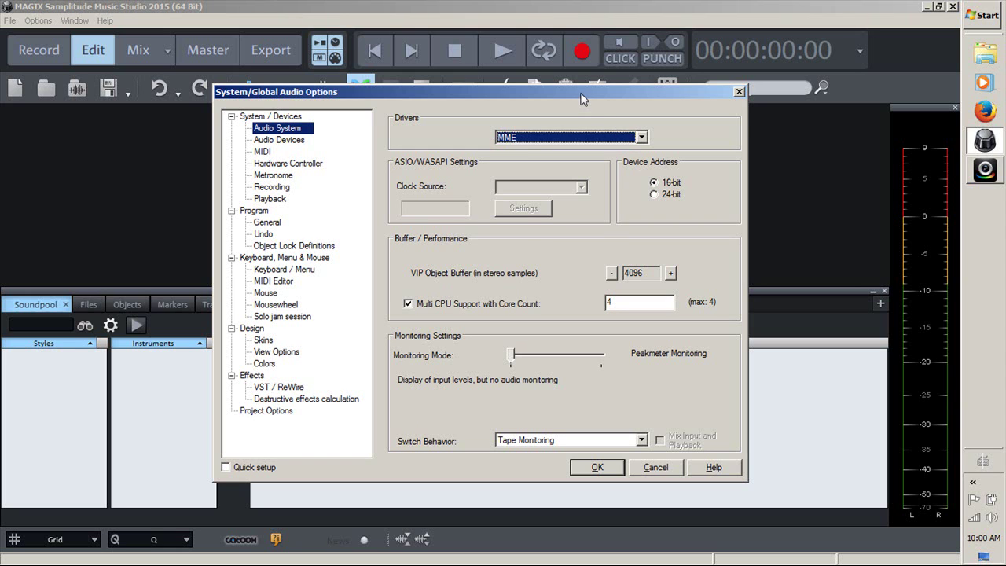
{"action": "left_click_drag", "start_coordinate": [581, 101], "coordinate": [582, 94]}
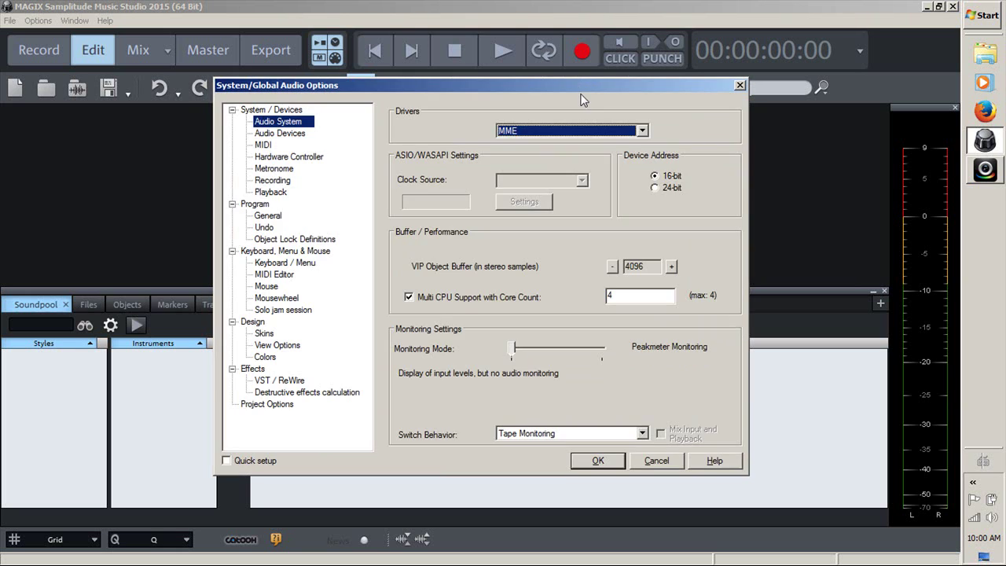
{"action": "left_click", "coordinate": [269, 218]}
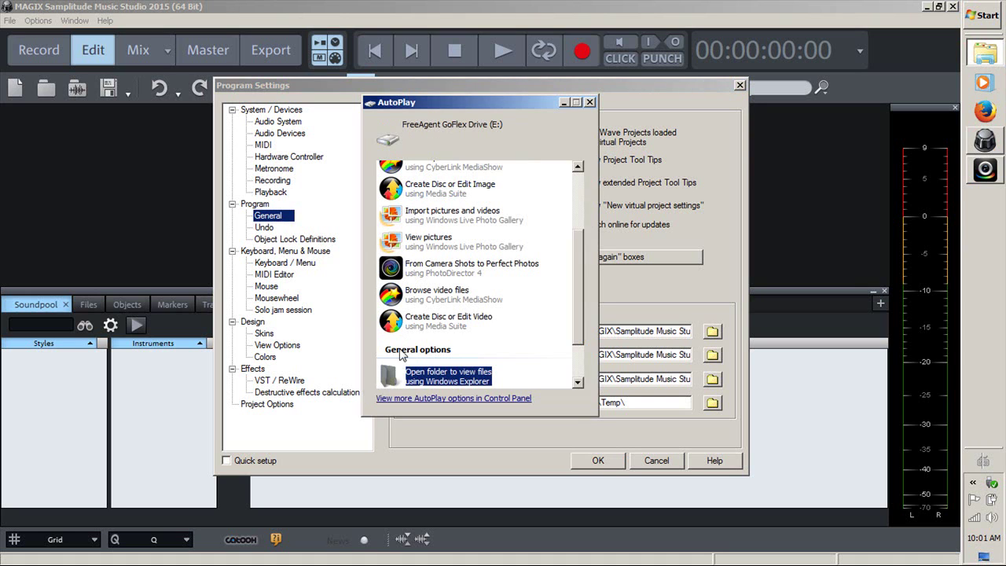
{"action": "left_click", "coordinate": [432, 378]}
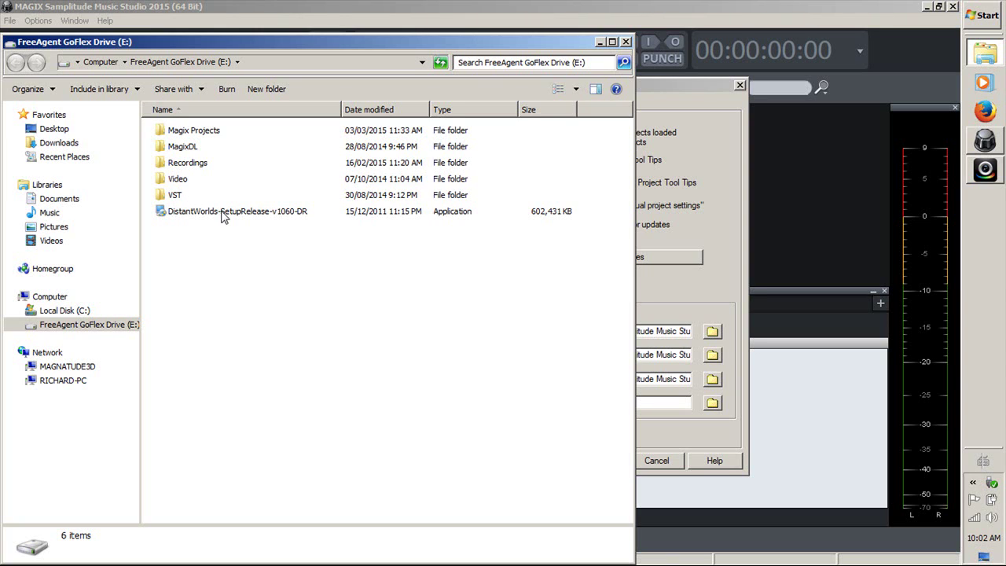
{"action": "left_click", "coordinate": [627, 42]}
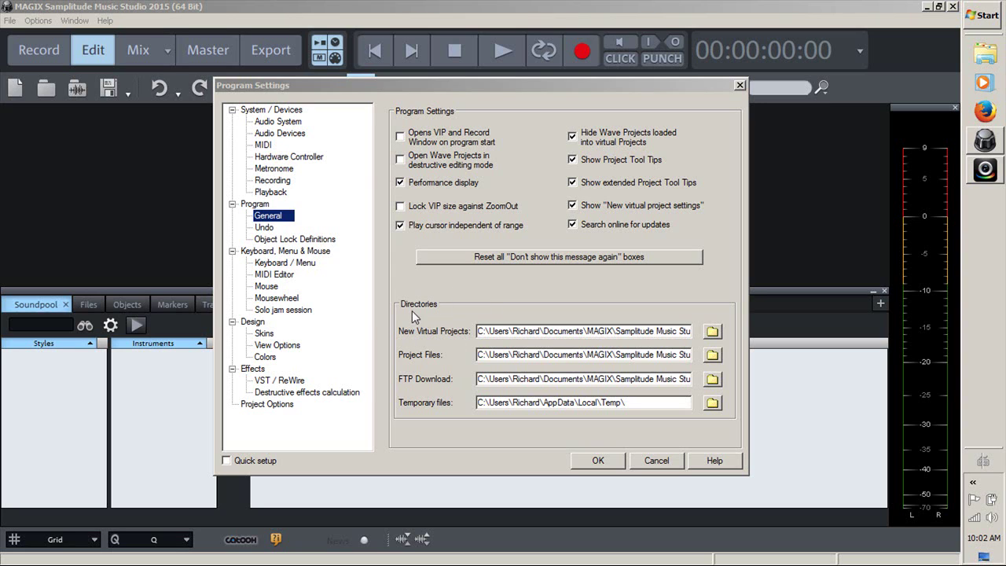
Step: Set the New Virtual Projects folder to E:\Magix Projects on the GoFlex drive
{"action": "left_click", "coordinate": [504, 309]}
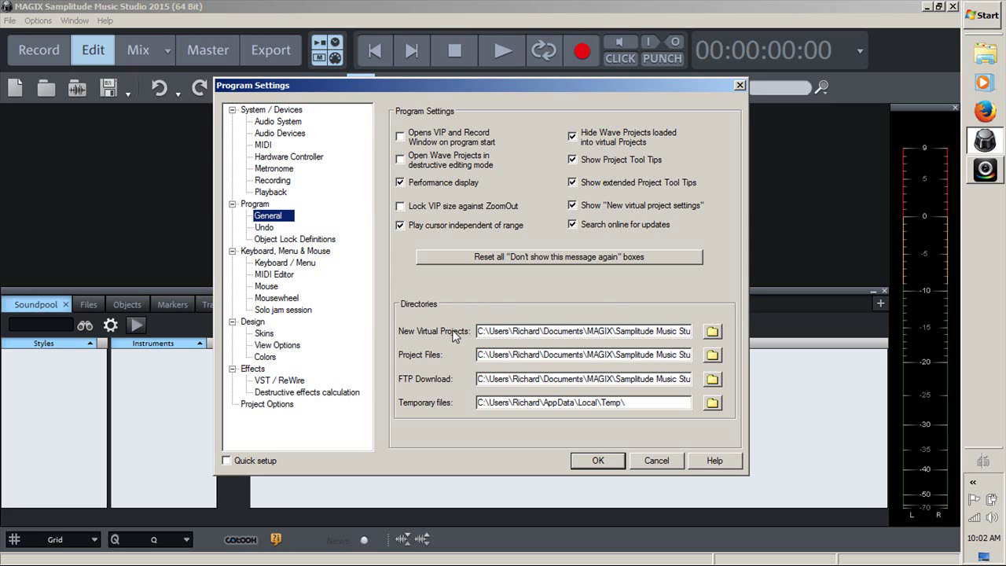
{"action": "left_click", "coordinate": [711, 332]}
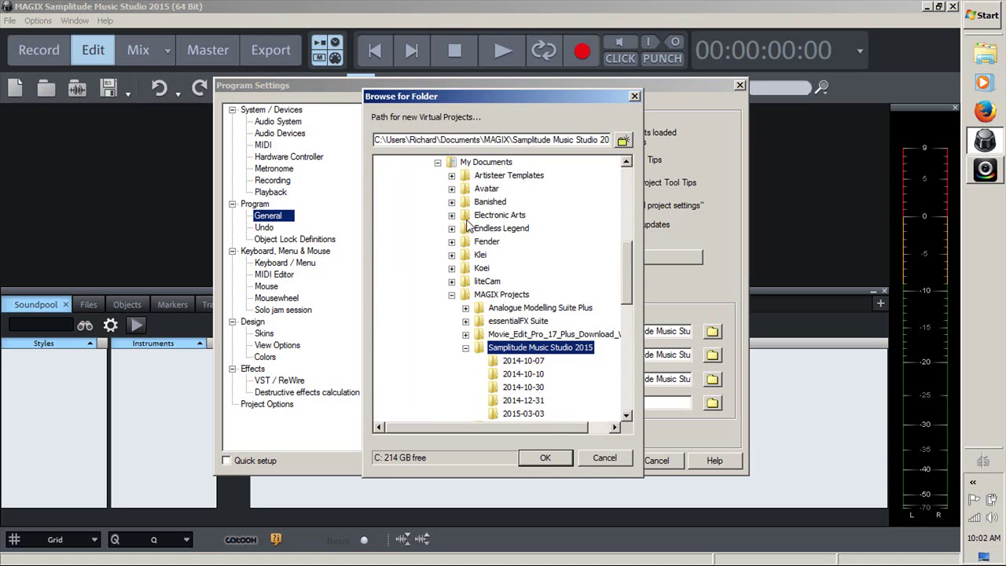
{"action": "left_click", "coordinate": [437, 163]}
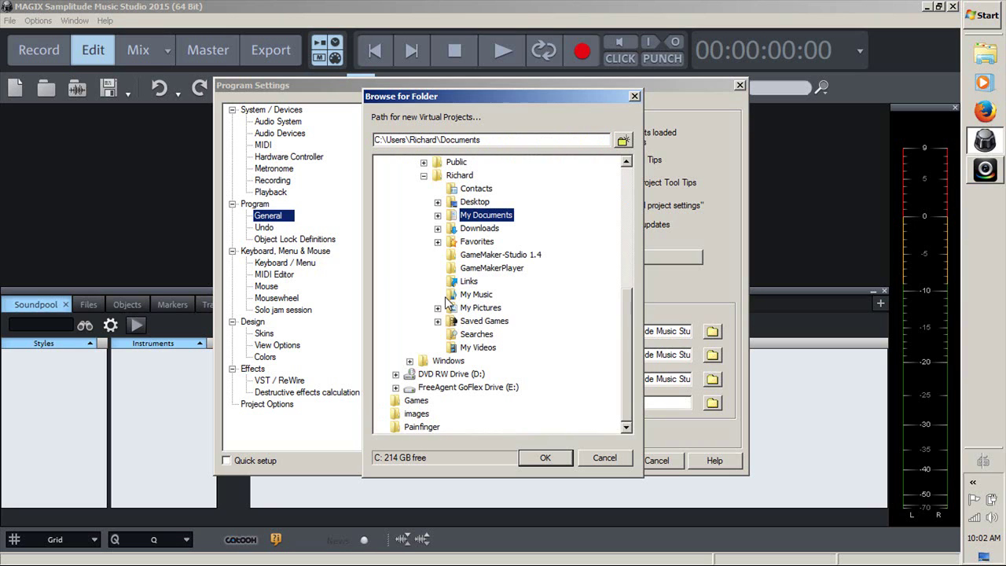
{"action": "left_click", "coordinate": [445, 386]}
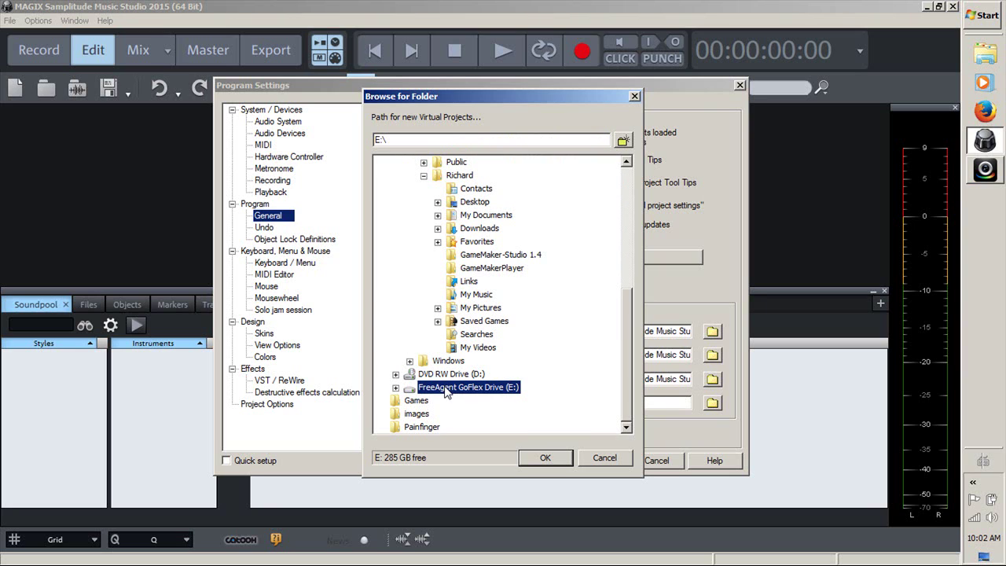
{"action": "left_click", "coordinate": [396, 388]}
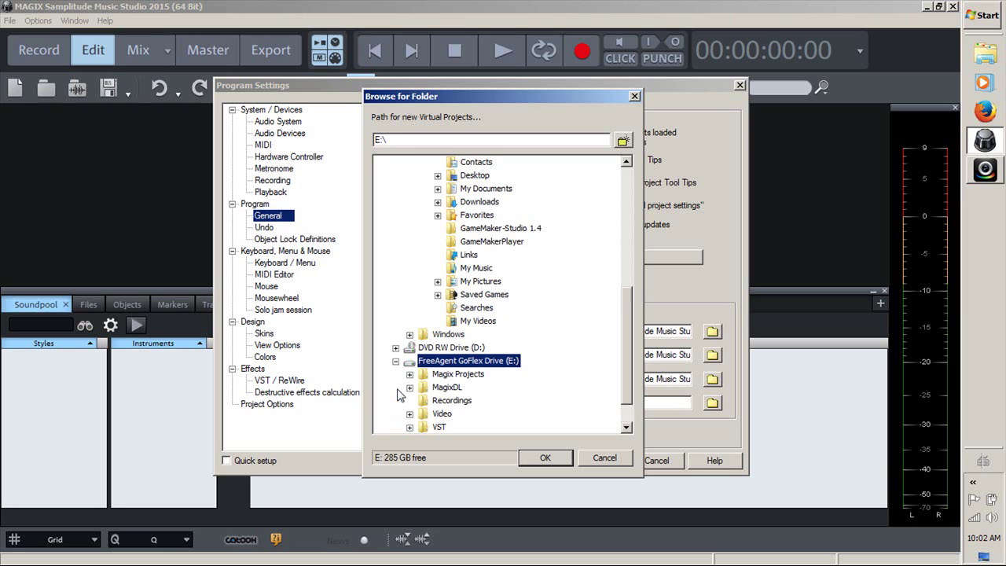
{"action": "left_click", "coordinate": [459, 375]}
{"action": "left_click", "coordinate": [551, 459]}
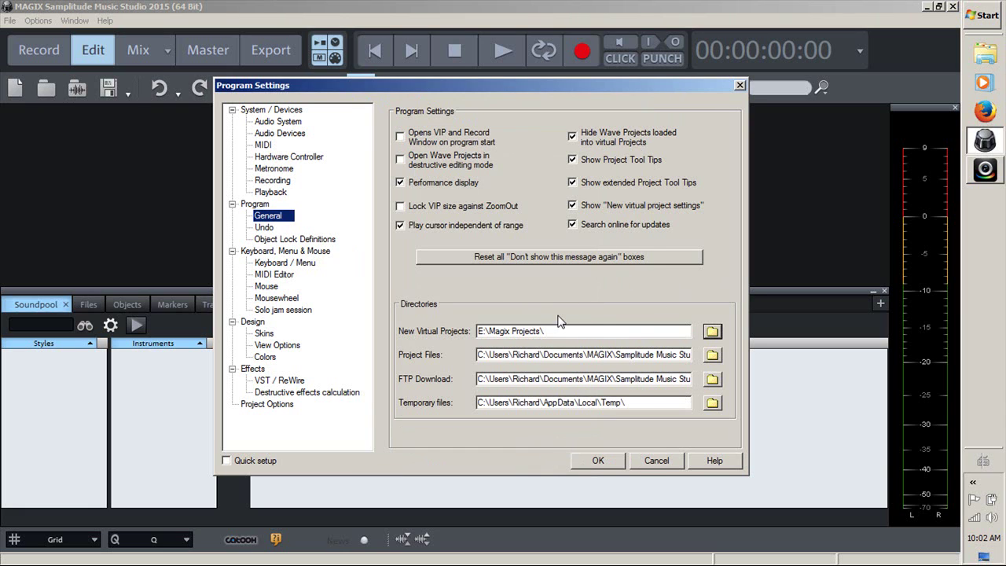
Step: Point the Project Files directory to E:\Magix Projects as well
{"action": "left_click", "coordinate": [712, 356]}
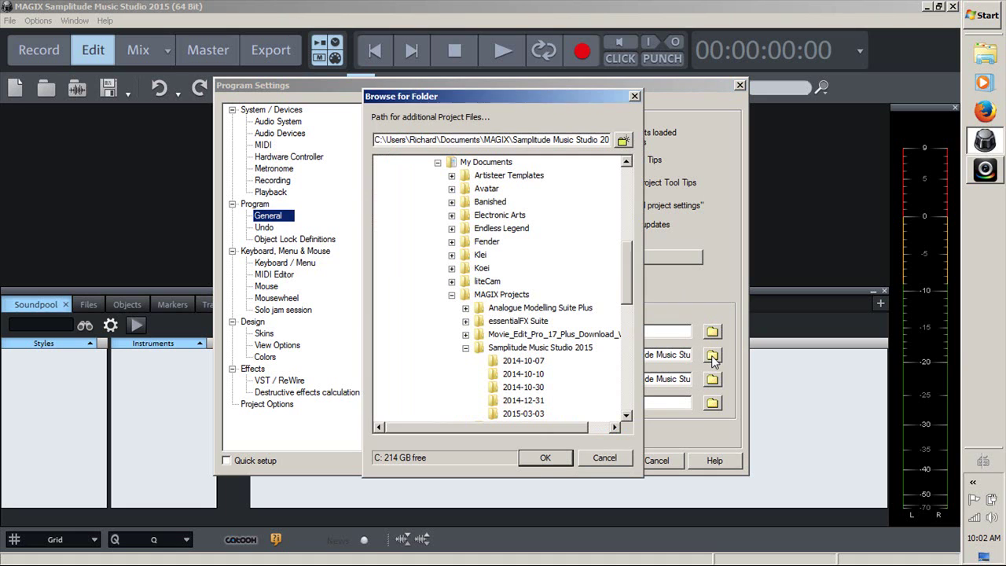
{"action": "left_click", "coordinate": [438, 162]}
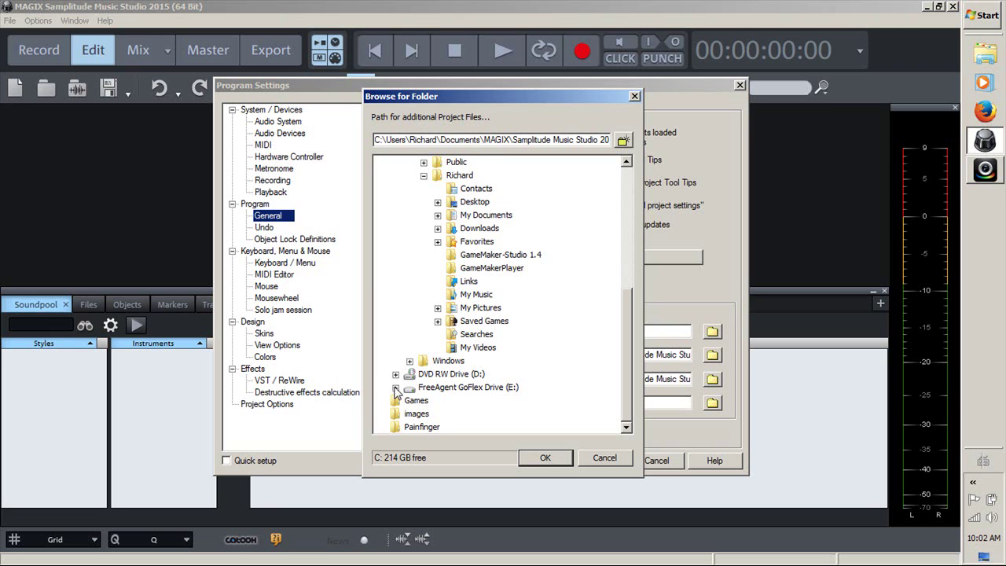
{"action": "left_click", "coordinate": [395, 388]}
{"action": "left_click", "coordinate": [458, 375]}
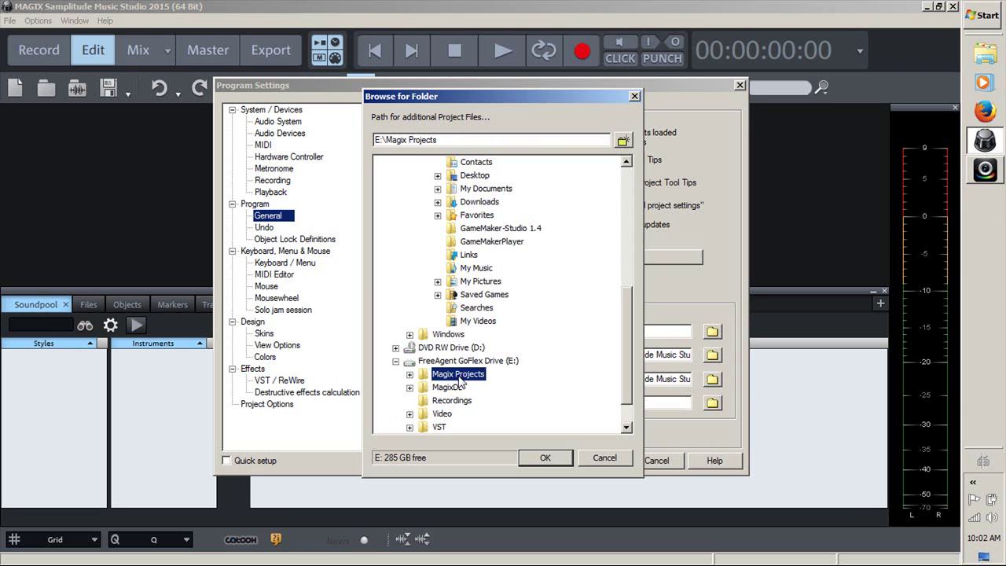
{"action": "left_click", "coordinate": [546, 458]}
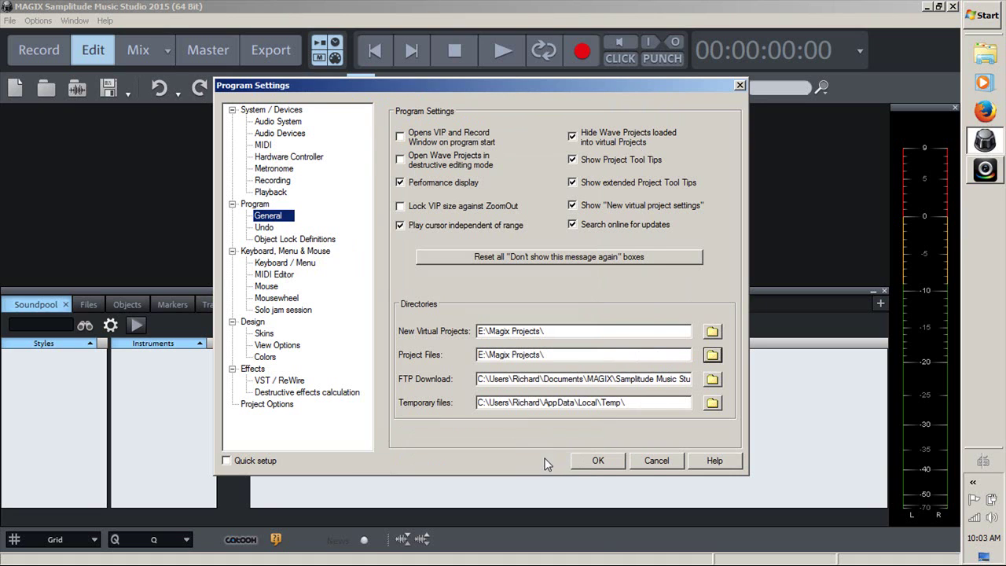
Step: Change the FTP Download folder to E:\MagixDL
{"action": "left_click", "coordinate": [712, 381]}
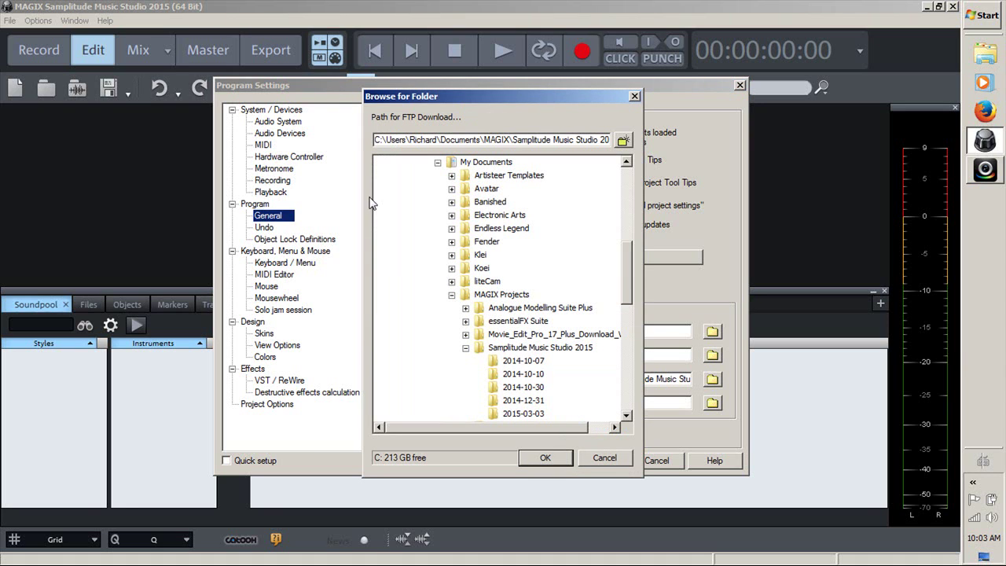
{"action": "left_click", "coordinate": [438, 162]}
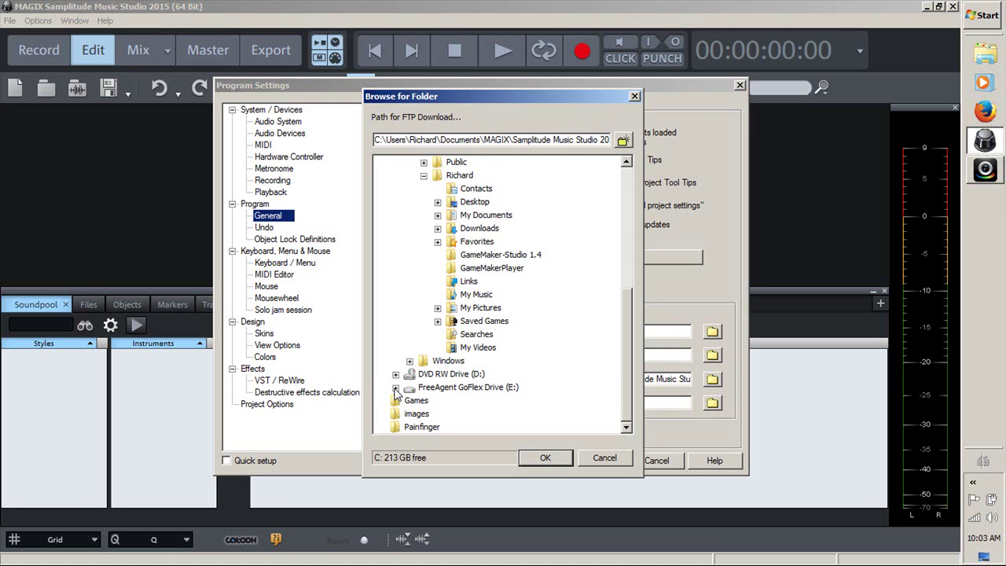
{"action": "left_click", "coordinate": [396, 387]}
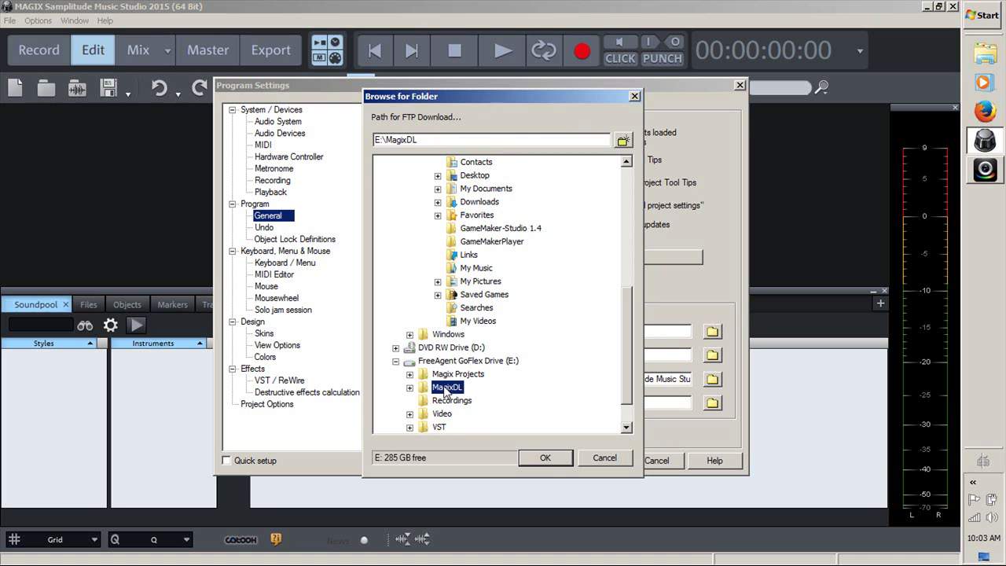
{"action": "left_click", "coordinate": [547, 463]}
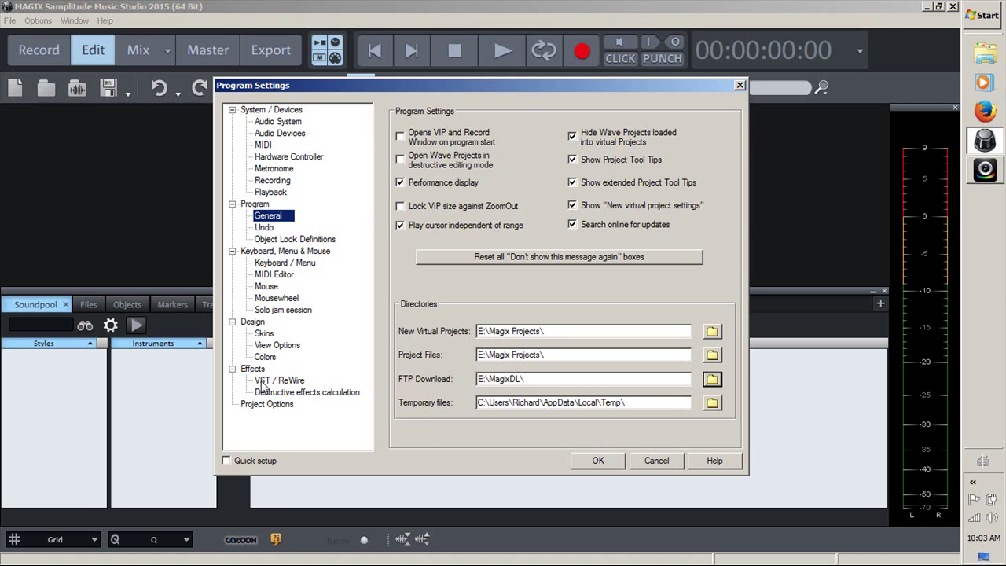
Step: On the Effects > VST / ReWire page, set the VST Plugins folder to C:\Program Files\VstPlugins
{"action": "left_click", "coordinate": [264, 381]}
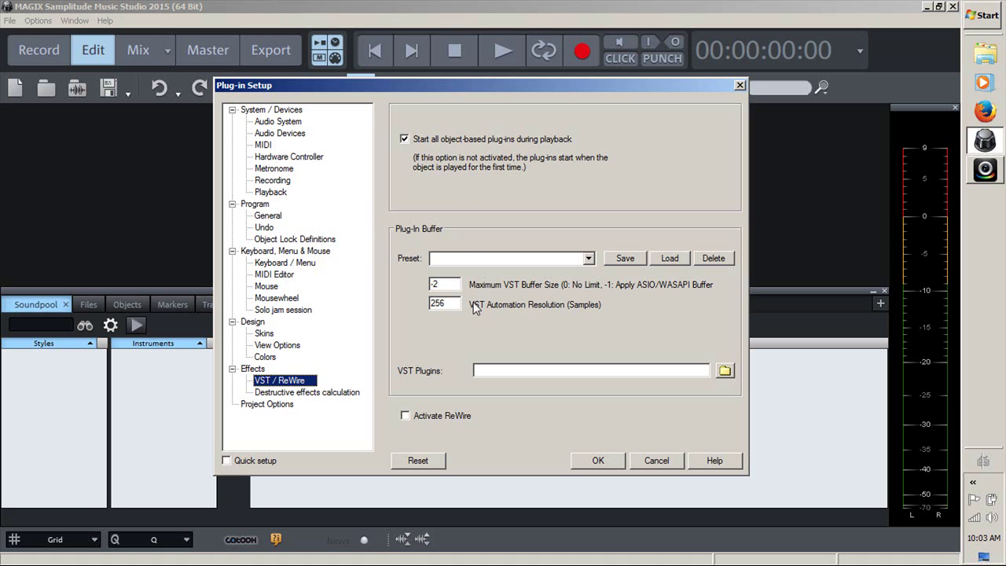
{"action": "left_click", "coordinate": [725, 372]}
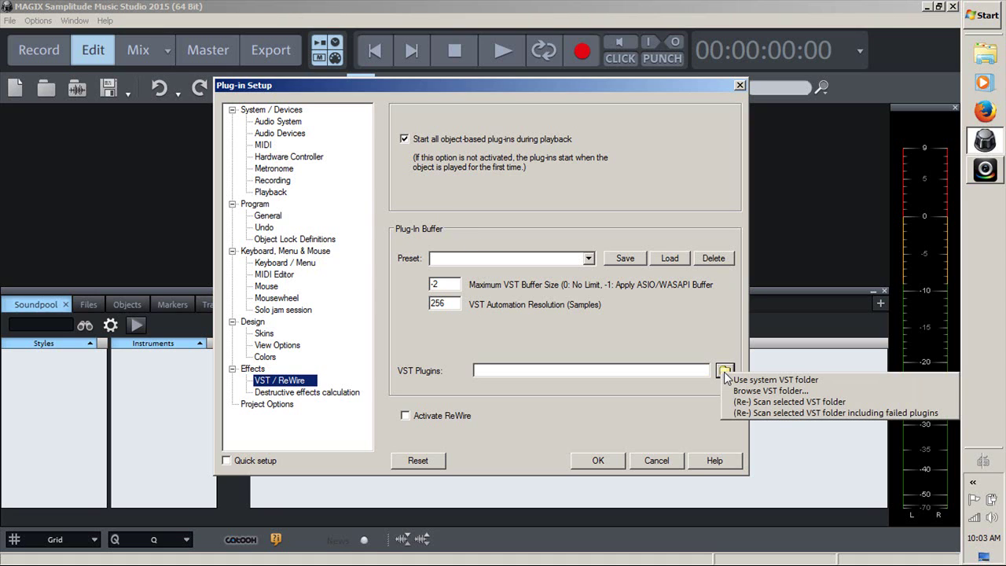
{"action": "left_click", "coordinate": [741, 391]}
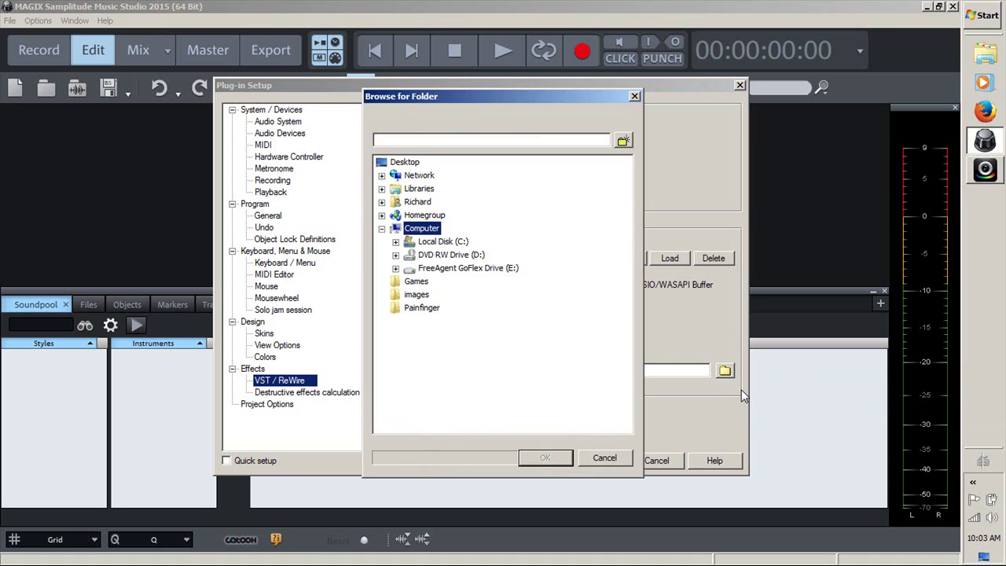
{"action": "left_click", "coordinate": [395, 242]}
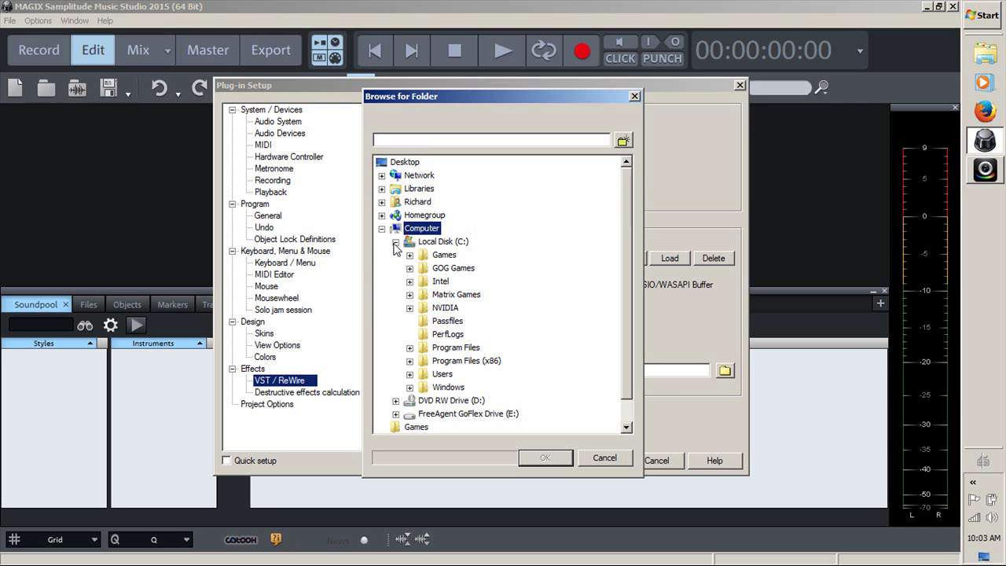
{"action": "left_click", "coordinate": [409, 360]}
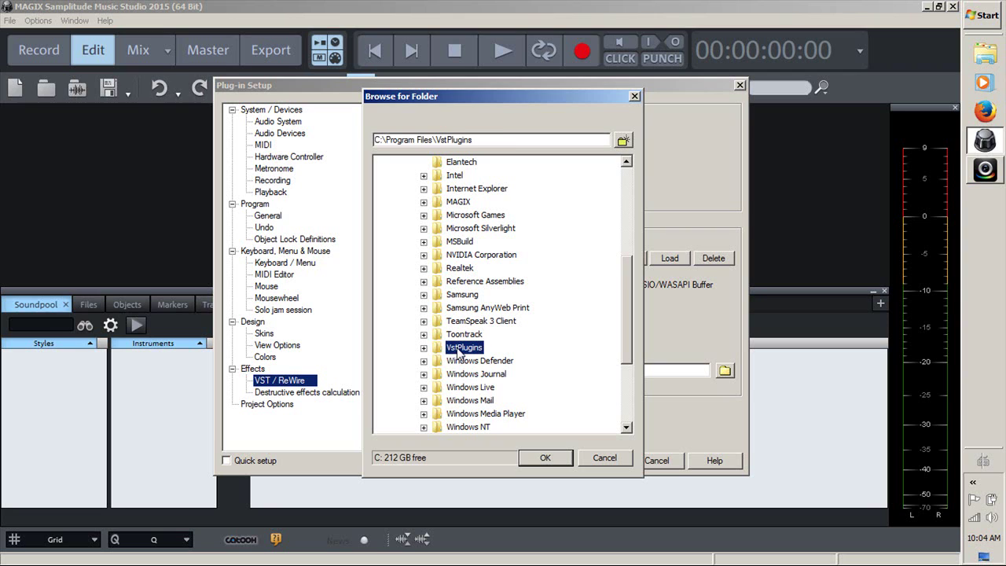
{"action": "left_click", "coordinate": [459, 348]}
{"action": "left_click", "coordinate": [424, 349]}
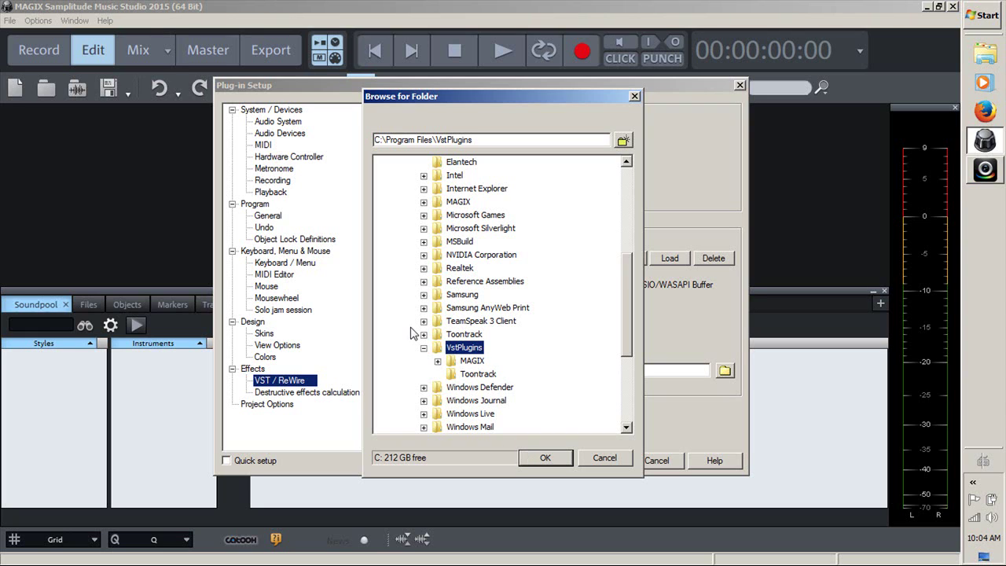
{"action": "left_click", "coordinate": [544, 457]}
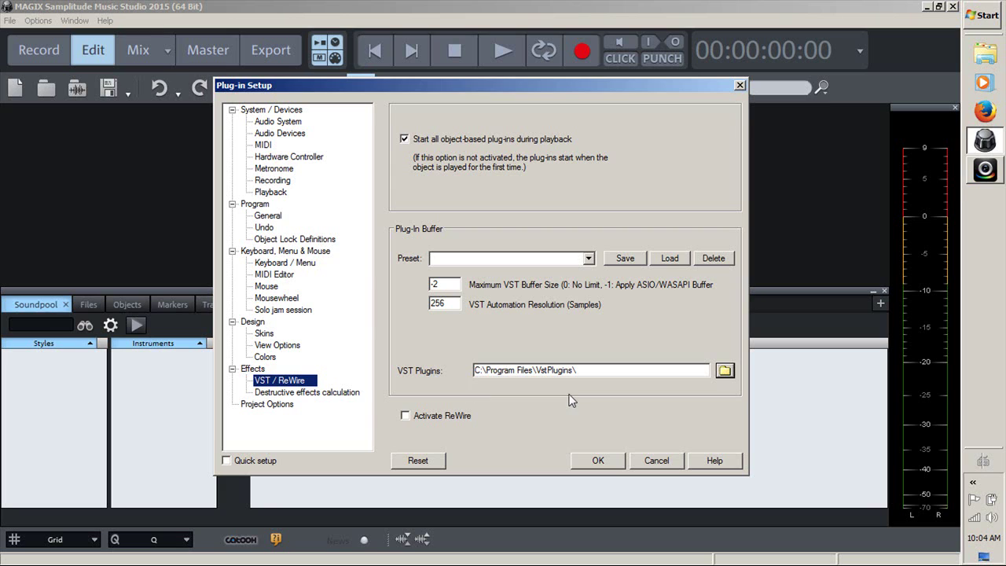
Step: Confirm the Plug-in Setup with OK, then open and dismiss the File menu
{"action": "left_click", "coordinate": [598, 461]}
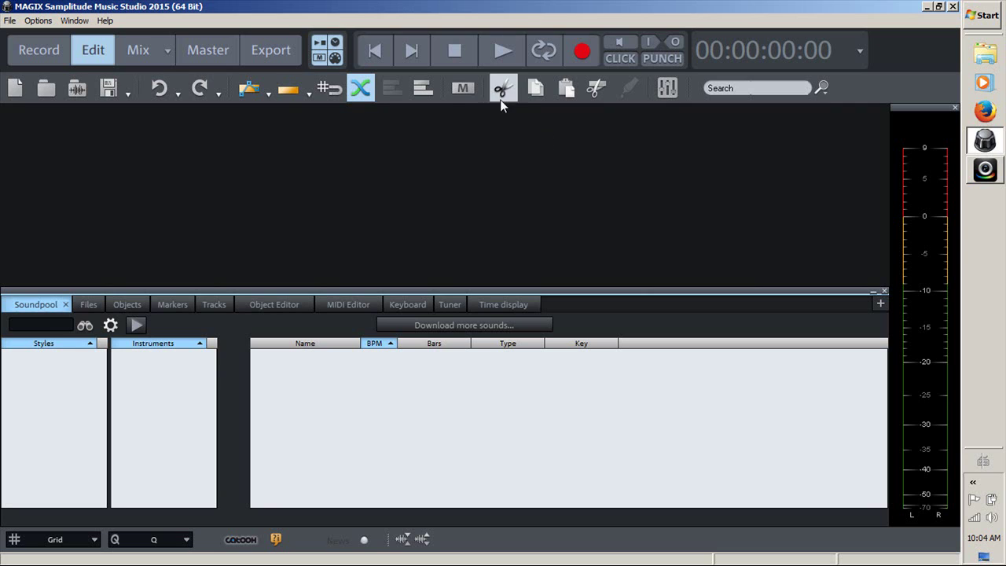
{"action": "left_click", "coordinate": [8, 21]}
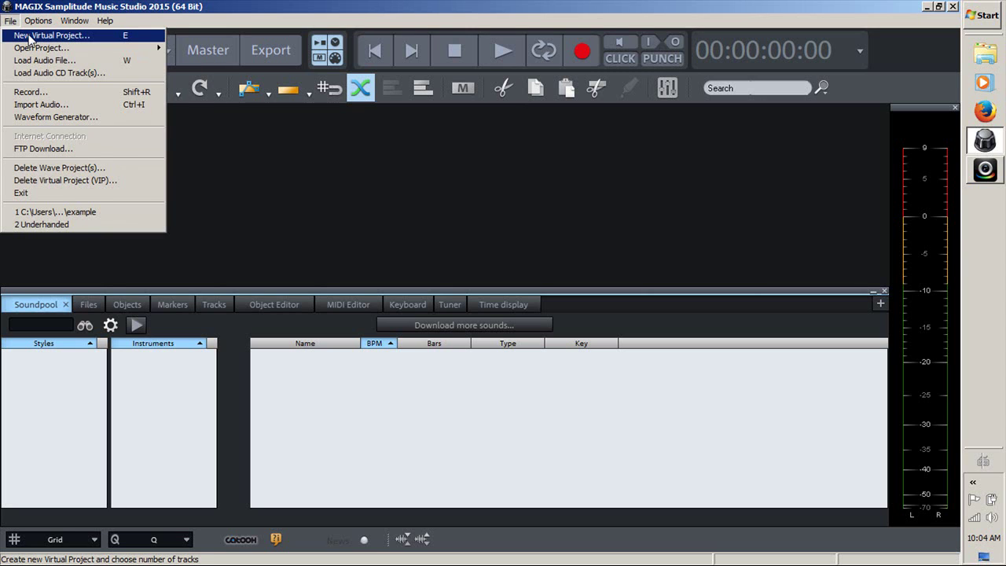
{"action": "left_click", "coordinate": [416, 182]}
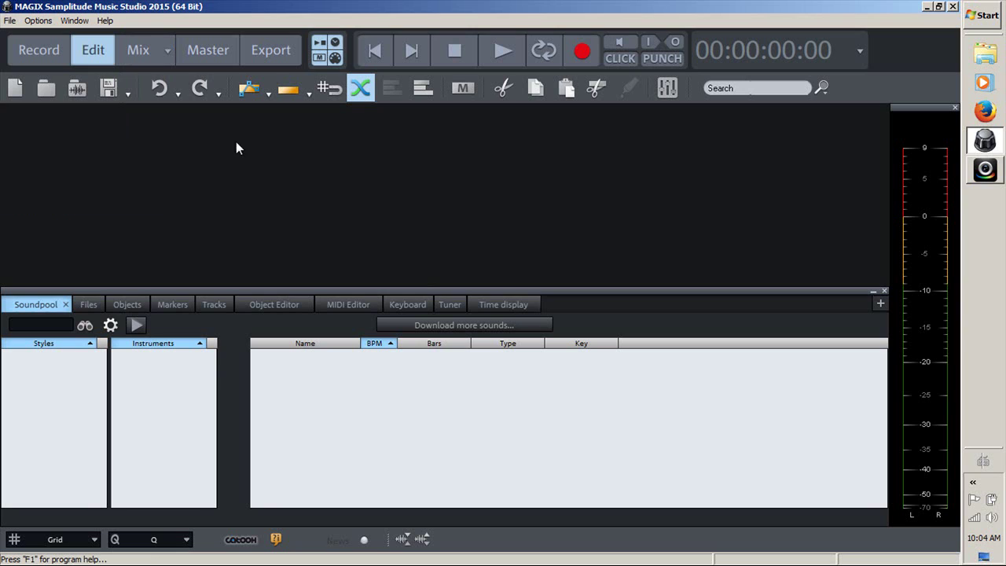